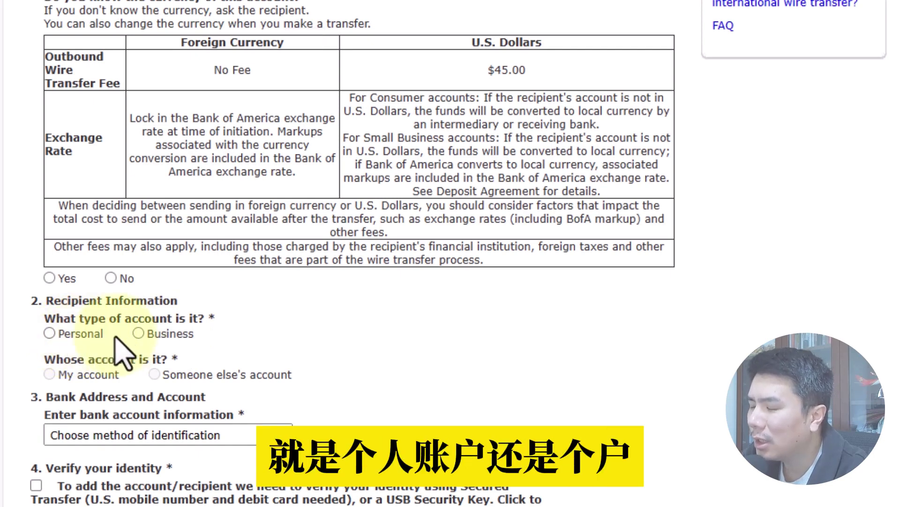
Choose SWIFT Code/BIC as the identification method for the international recipient's bank account
{"action": "scroll", "coordinate": [150, 272], "scroll_direction": "down", "scroll_amount": 2}
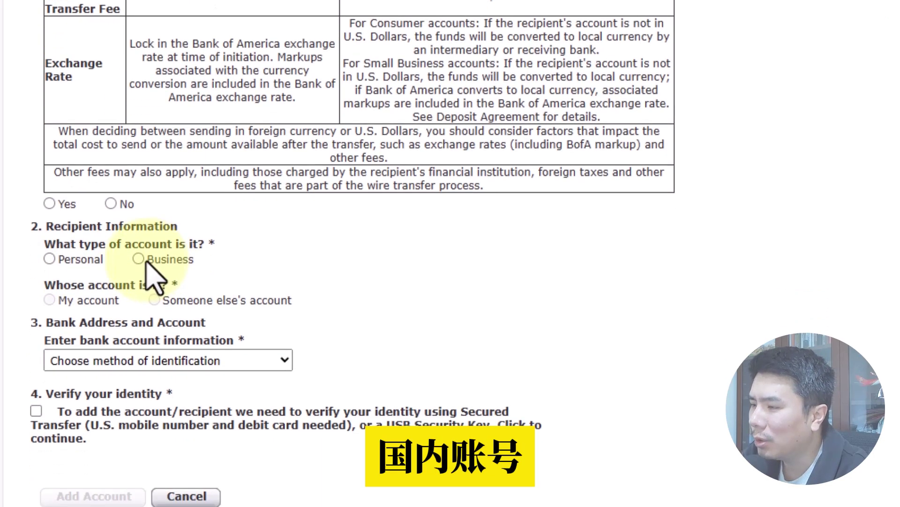
{"action": "scroll", "coordinate": [145, 265], "scroll_direction": "down", "scroll_amount": 3}
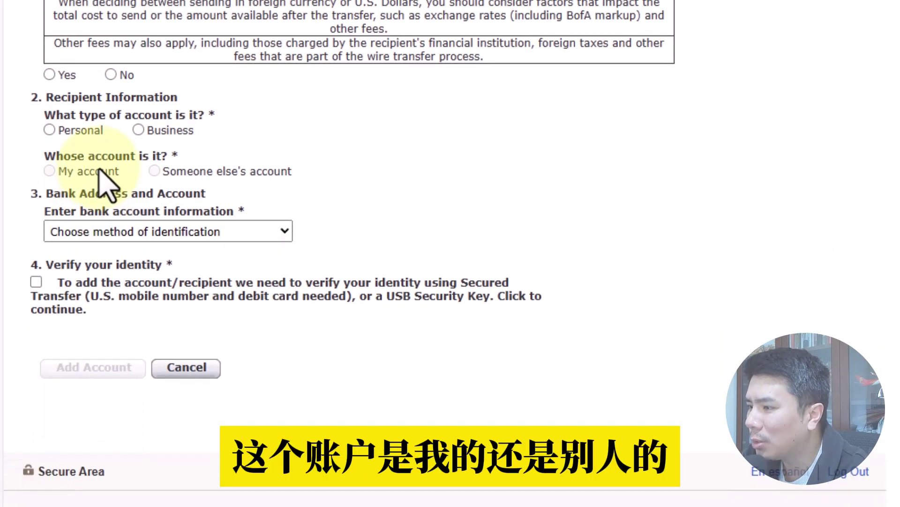
{"action": "left_click", "coordinate": [195, 236]}
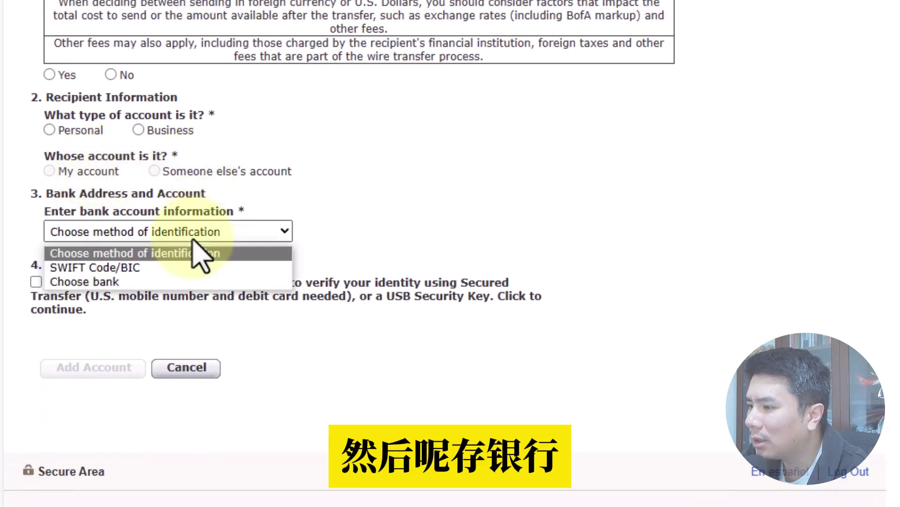
{"action": "left_click", "coordinate": [159, 268]}
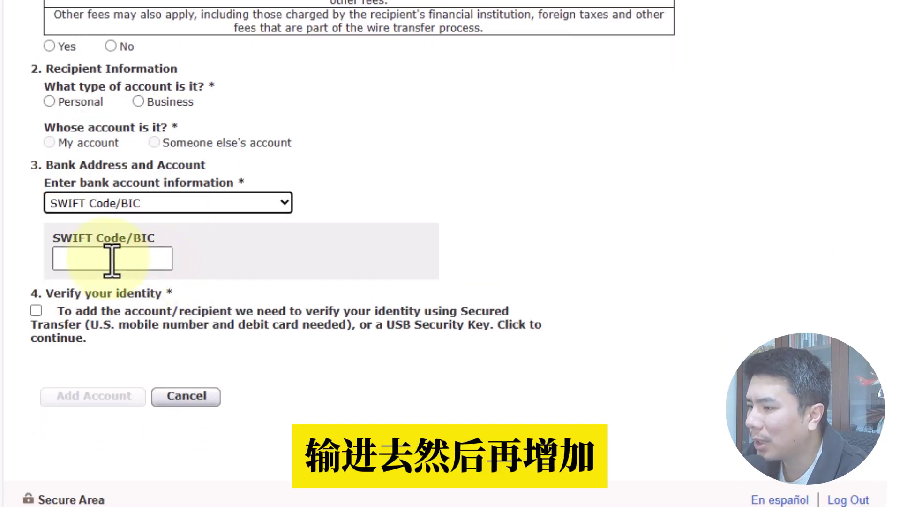
{"action": "scroll", "coordinate": [206, 362], "scroll_direction": "down", "scroll_amount": 5}
{"action": "scroll", "coordinate": [211, 372], "scroll_direction": "up", "scroll_amount": 10}
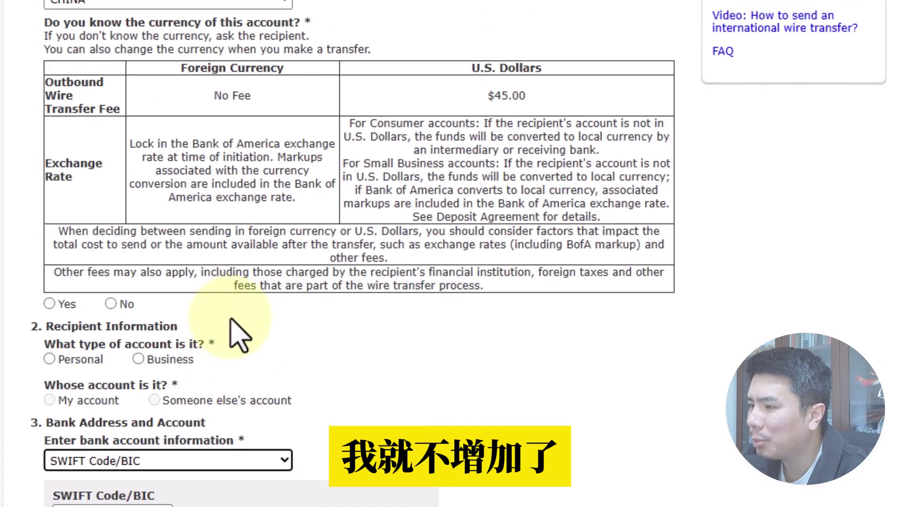
{"action": "scroll", "coordinate": [207, 332], "scroll_direction": "down", "scroll_amount": 5}
{"action": "scroll", "coordinate": [281, 291], "scroll_direction": "down", "scroll_amount": 5}
{"action": "scroll", "coordinate": [361, 244], "scroll_direction": "up", "scroll_amount": 10}
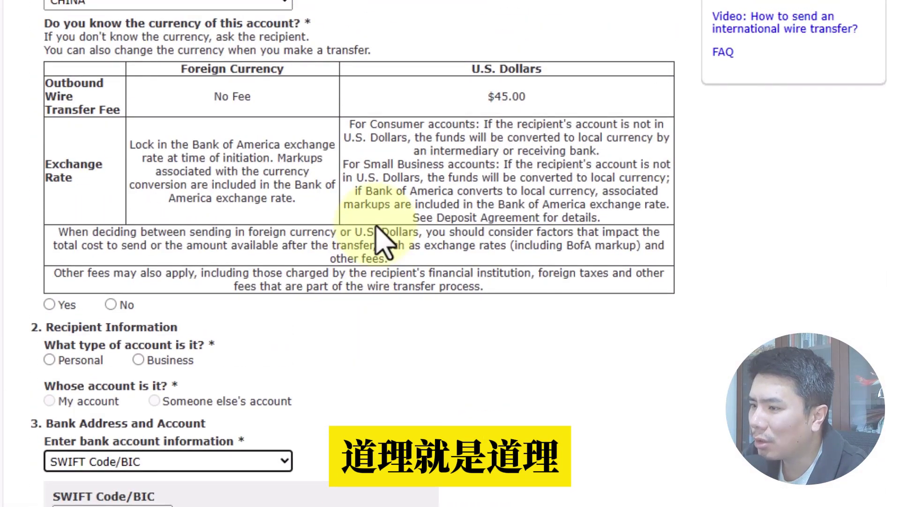
Change the new recipient to Domestic (U.S.) and select someone else's personal account at another bank (only transfers to)
{"action": "scroll", "coordinate": [378, 232], "scroll_direction": "up", "scroll_amount": 1}
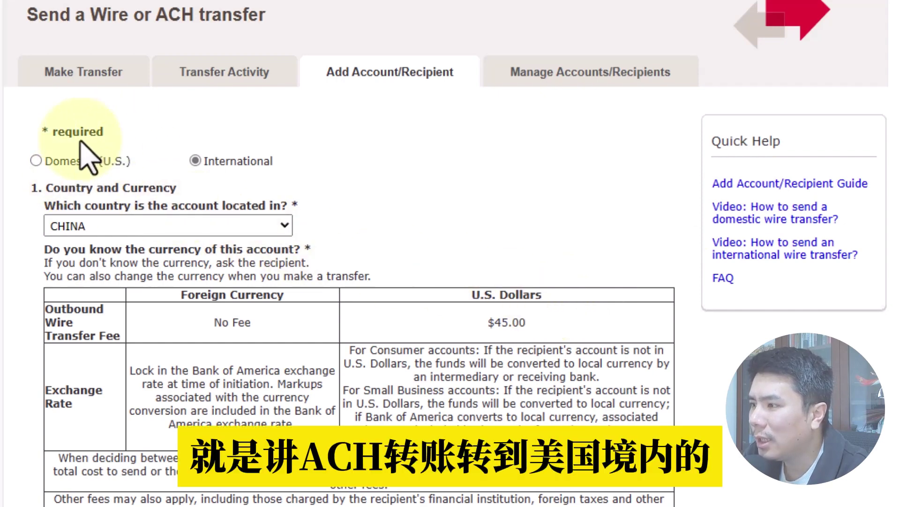
{"action": "left_click", "coordinate": [37, 161]}
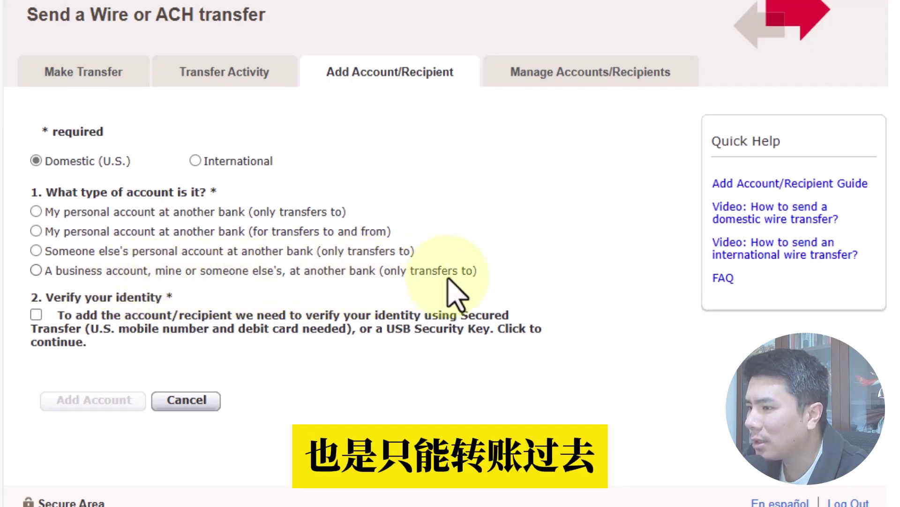
{"action": "left_click", "coordinate": [37, 250]}
Review the recipient's name, address, routing number, account number, account type and notes fields
{"action": "scroll", "coordinate": [162, 188], "scroll_direction": "down", "scroll_amount": 5}
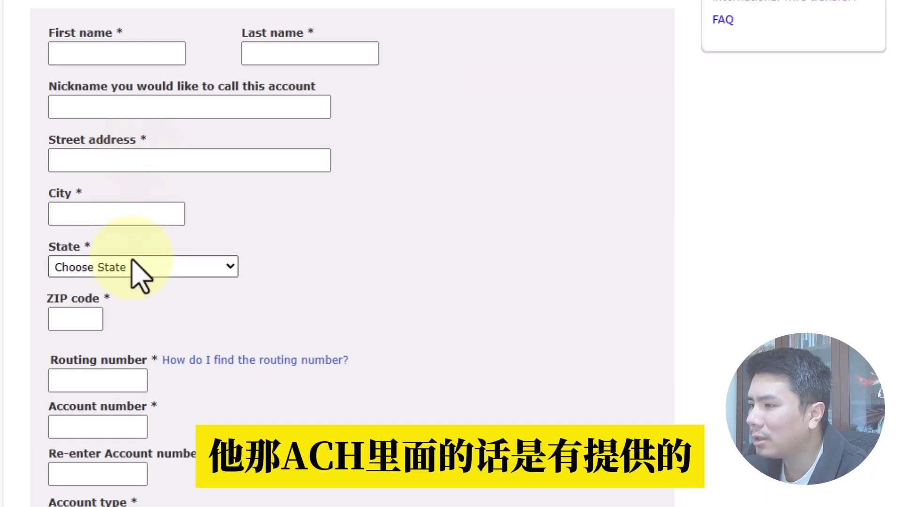
{"action": "scroll", "coordinate": [134, 267], "scroll_direction": "down", "scroll_amount": 3}
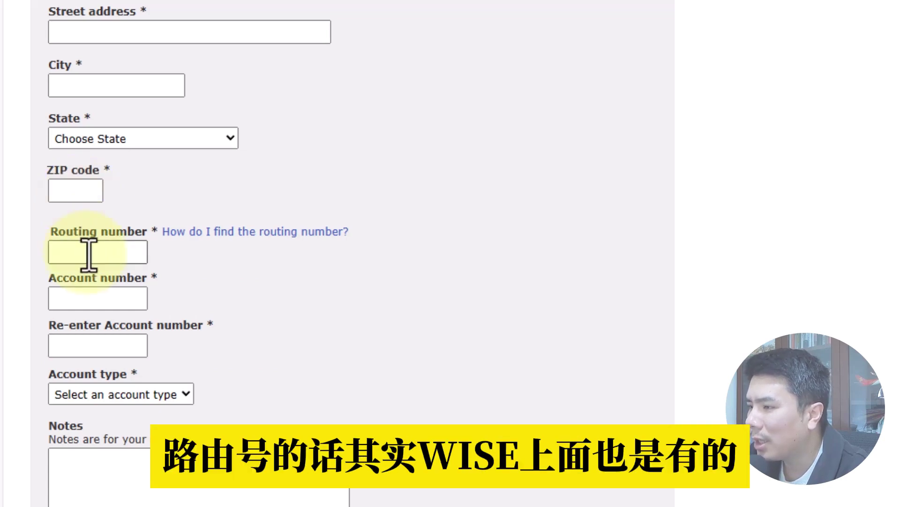
{"action": "scroll", "coordinate": [96, 327], "scroll_direction": "down", "scroll_amount": 3}
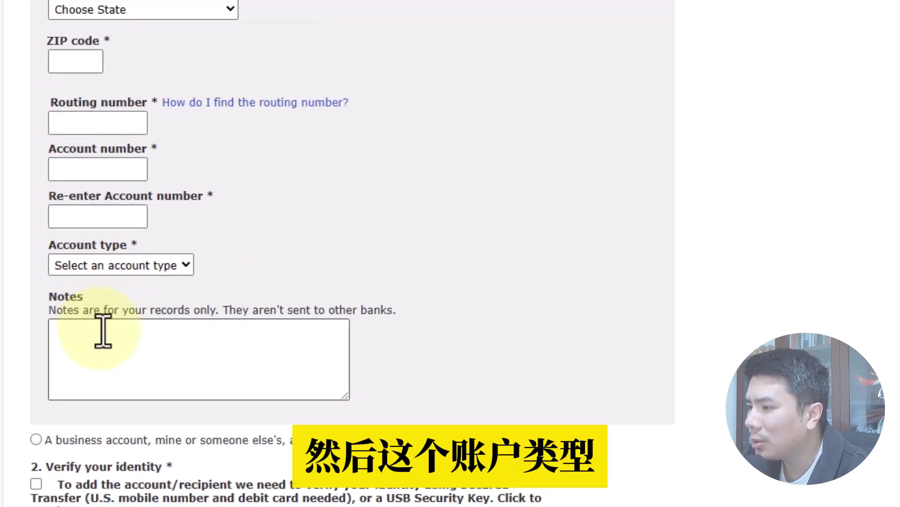
{"action": "left_click", "coordinate": [131, 267]}
{"action": "left_click", "coordinate": [131, 271]}
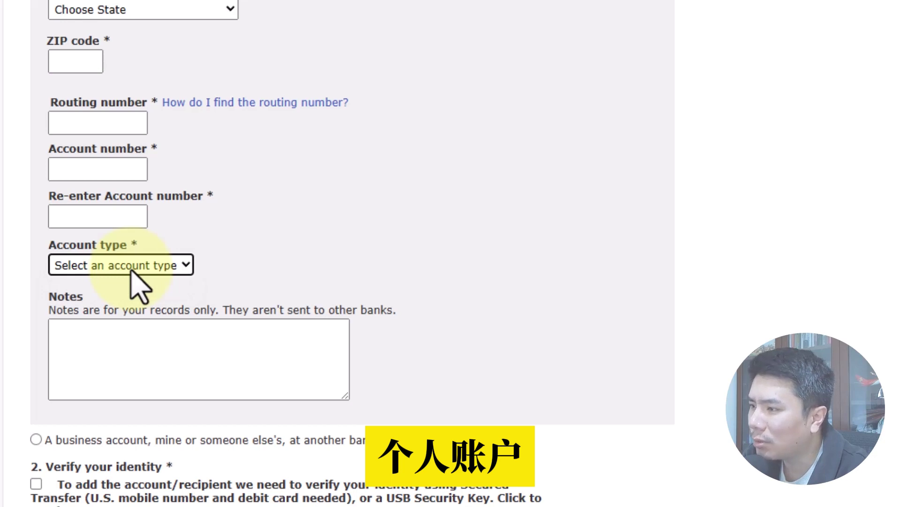
{"action": "left_click", "coordinate": [107, 343]}
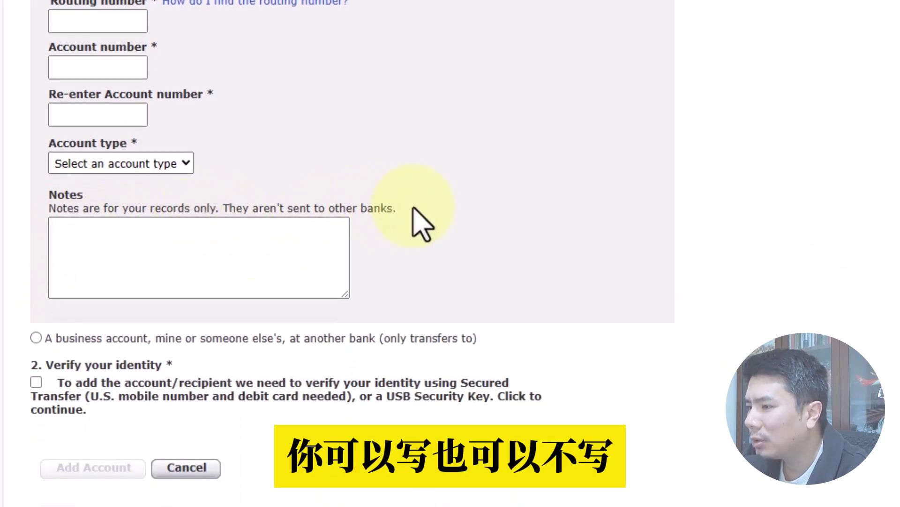
{"action": "left_click_drag", "start_coordinate": [422, 226], "coordinate": [261, 207]}
{"action": "left_click", "coordinate": [244, 206]}
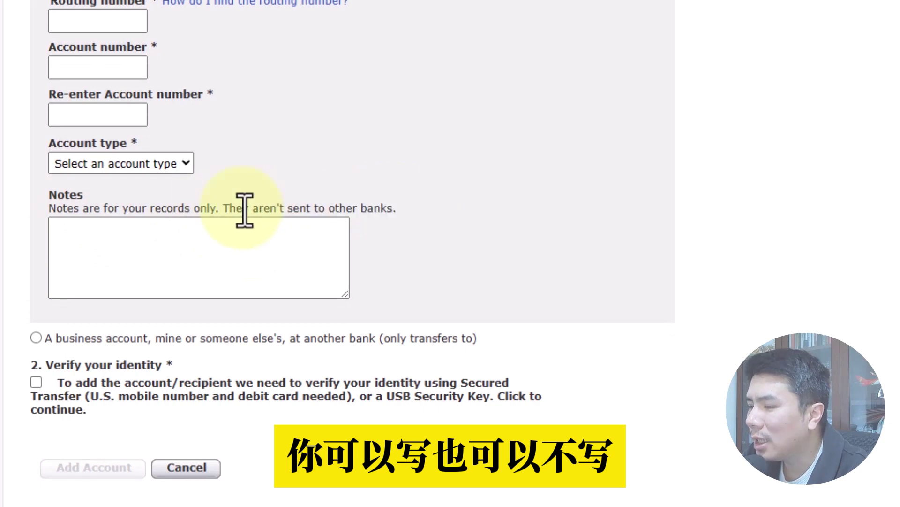
{"action": "left_click", "coordinate": [221, 263]}
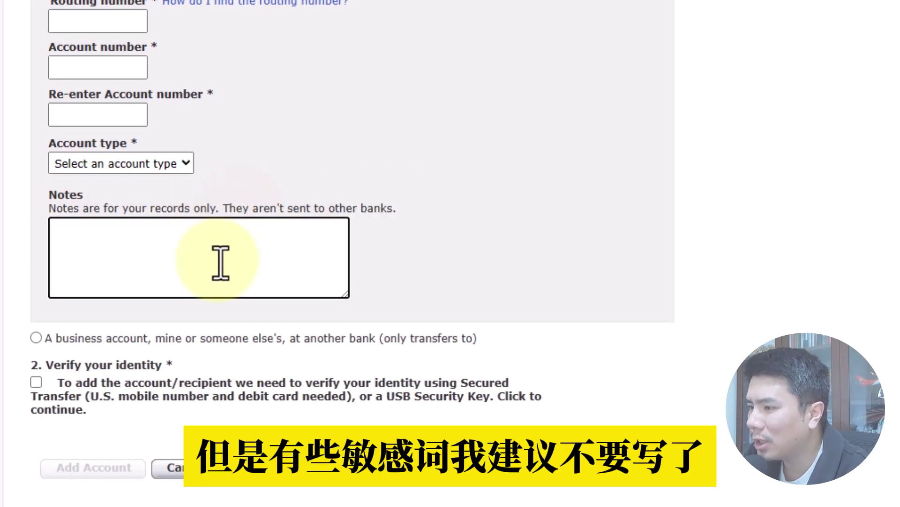
Select the identity verification option required for adding the account or recipient
{"action": "scroll", "coordinate": [219, 261], "scroll_direction": "down", "scroll_amount": 5}
{"action": "scroll", "coordinate": [91, 226], "scroll_direction": "up", "scroll_amount": 3}
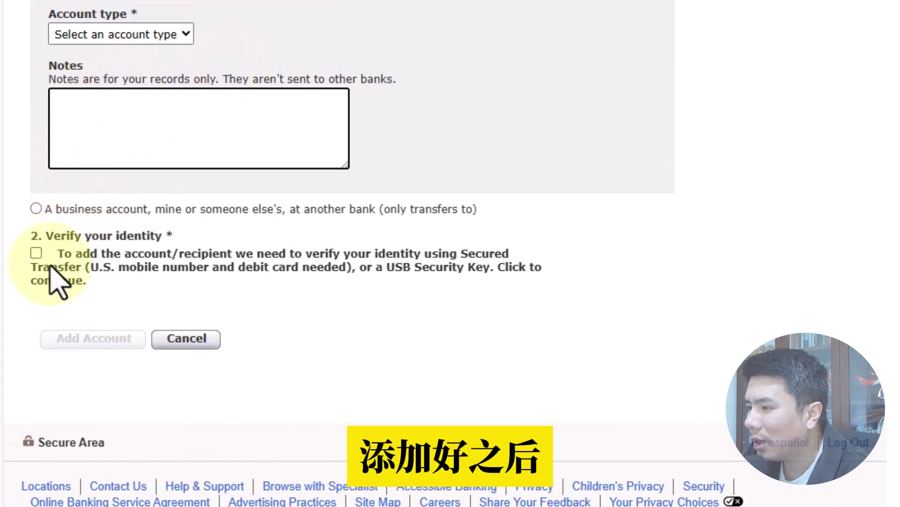
{"action": "left_click", "coordinate": [37, 253]}
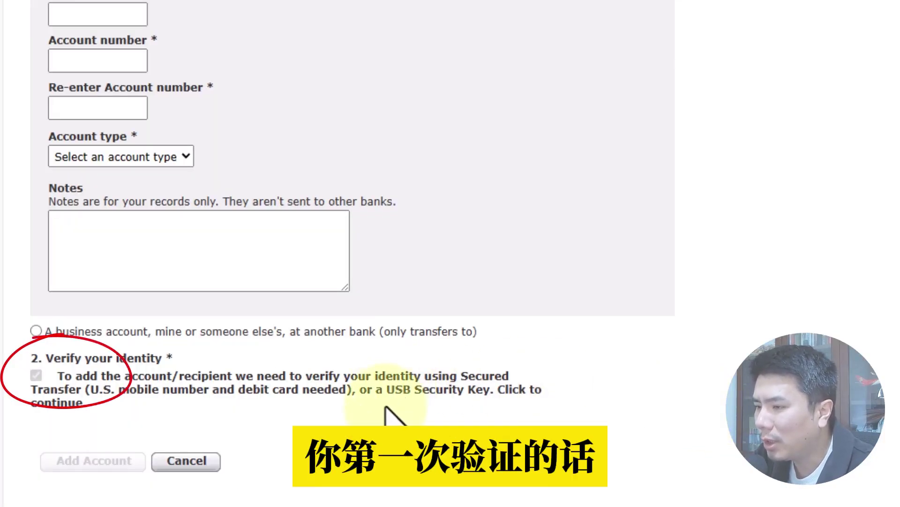
{"action": "scroll", "coordinate": [621, 368], "scroll_direction": "up", "scroll_amount": 3}
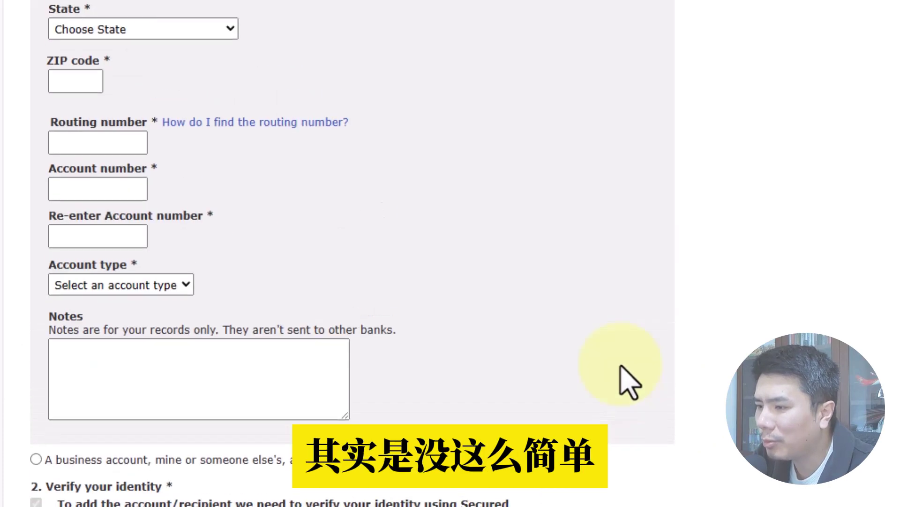
{"action": "scroll", "coordinate": [628, 381], "scroll_direction": "down", "scroll_amount": 3}
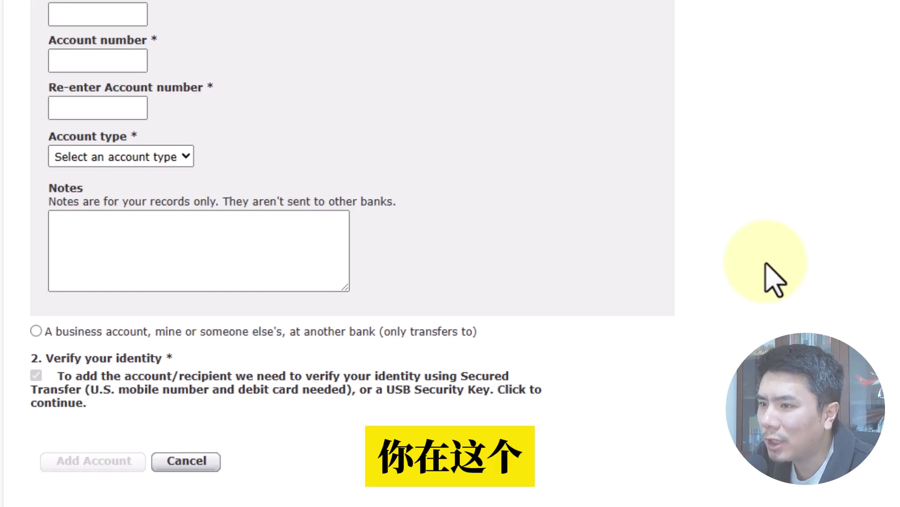
{"action": "scroll", "coordinate": [775, 280], "scroll_direction": "up", "scroll_amount": 3}
{"action": "scroll", "coordinate": [775, 280], "scroll_direction": "up", "scroll_amount": 3}
{"action": "scroll", "coordinate": [775, 280], "scroll_direction": "up", "scroll_amount": 3}
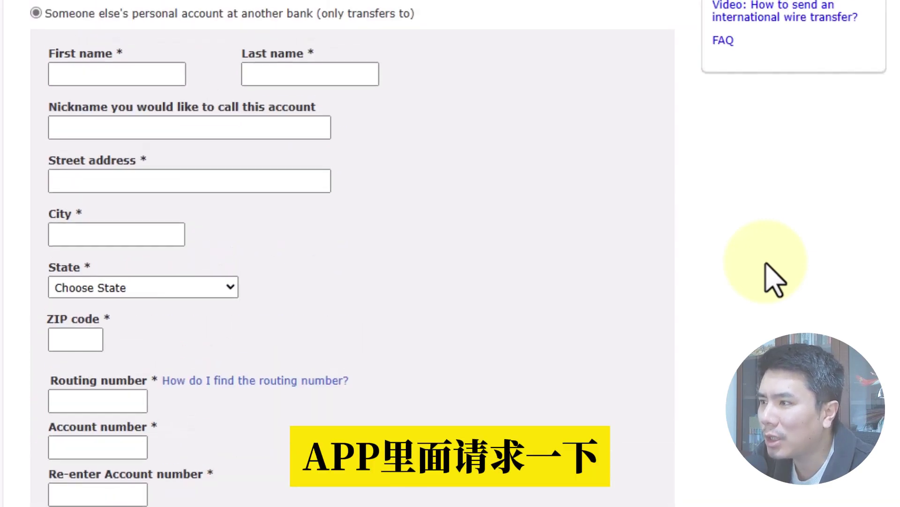
{"action": "scroll", "coordinate": [775, 280], "scroll_direction": "up", "scroll_amount": 3}
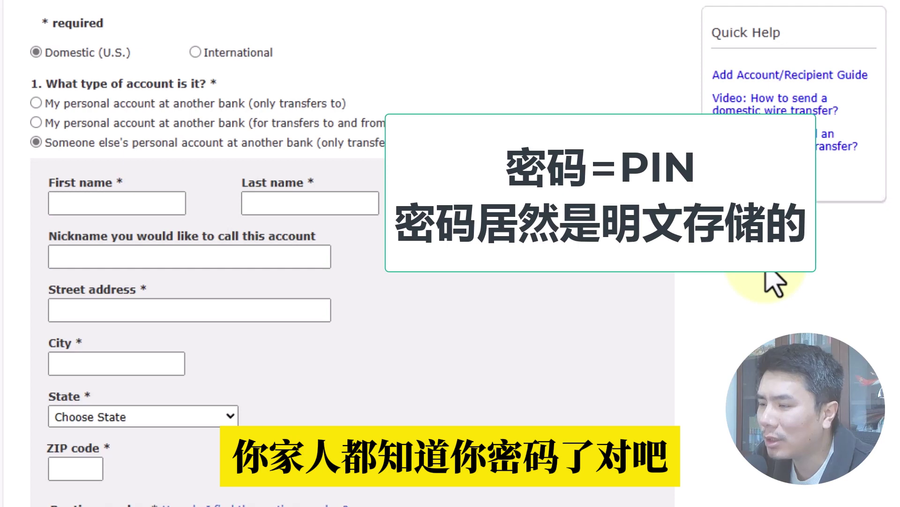
{"action": "scroll", "coordinate": [392, 333], "scroll_direction": "down", "scroll_amount": 8}
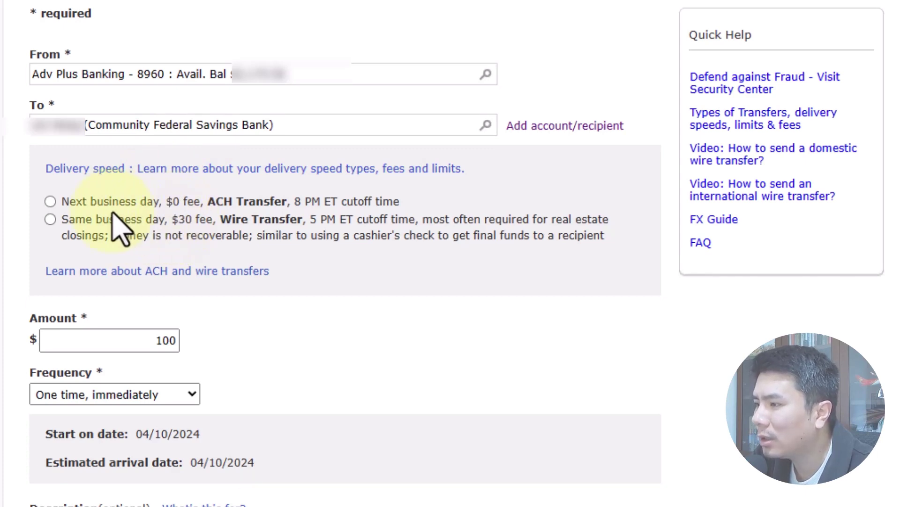
Choose the next business day, $0 fee ACH Transfer and set the transfer frequency to One time, immediately
{"action": "left_click", "coordinate": [51, 202]}
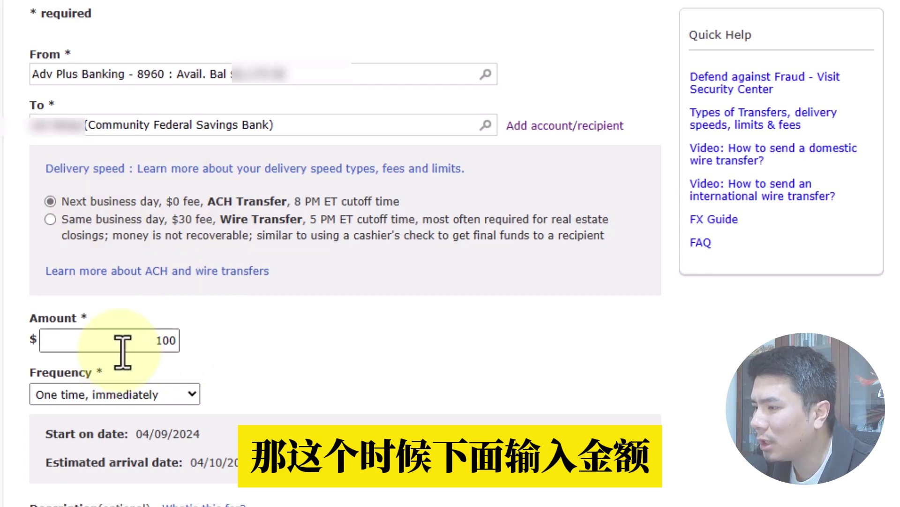
{"action": "scroll", "coordinate": [896, 297], "scroll_direction": "down", "scroll_amount": 5}
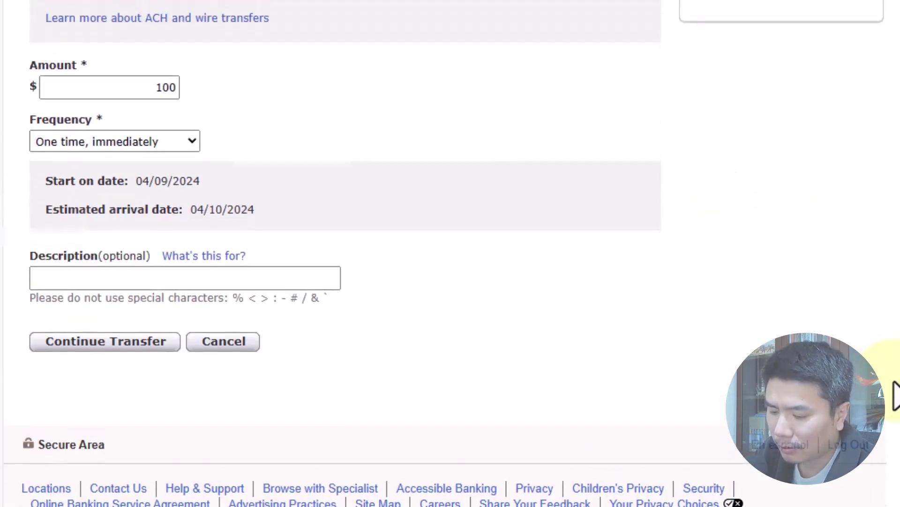
{"action": "scroll", "coordinate": [281, 252], "scroll_direction": "up", "scroll_amount": 1}
{"action": "left_click", "coordinate": [118, 161]}
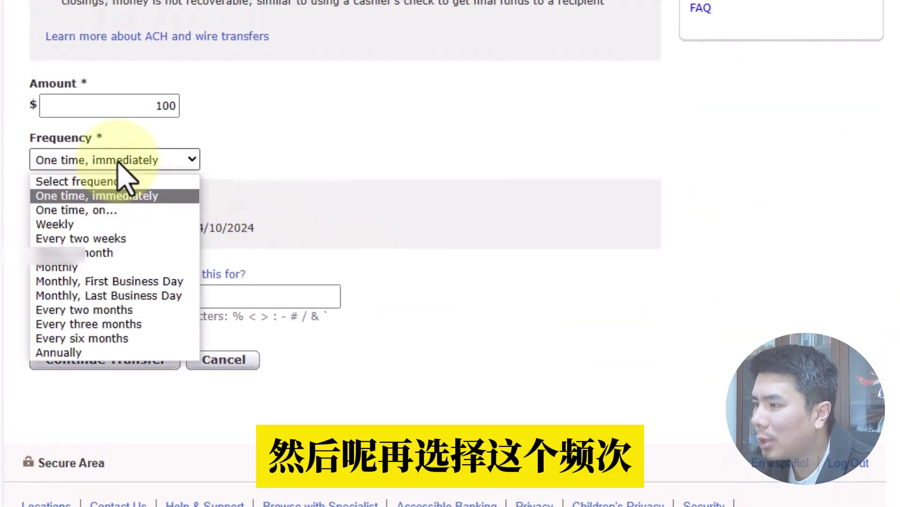
{"action": "left_click", "coordinate": [134, 197]}
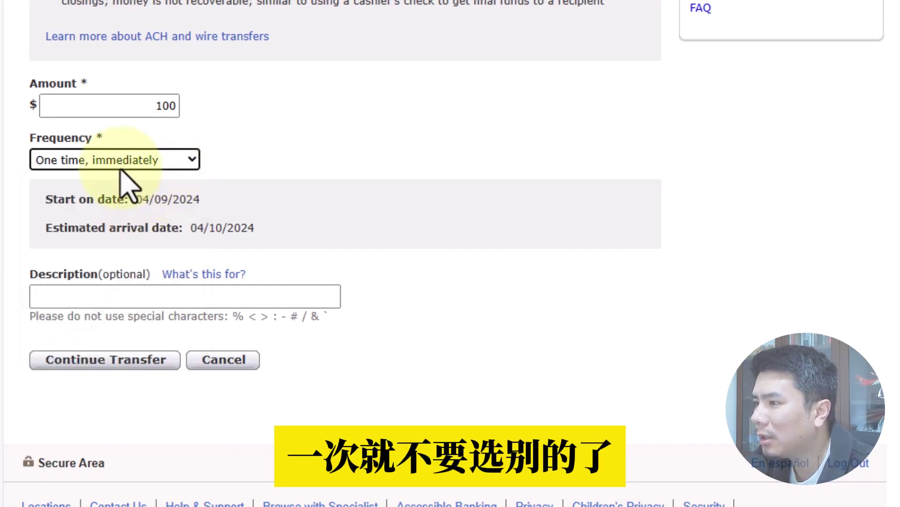